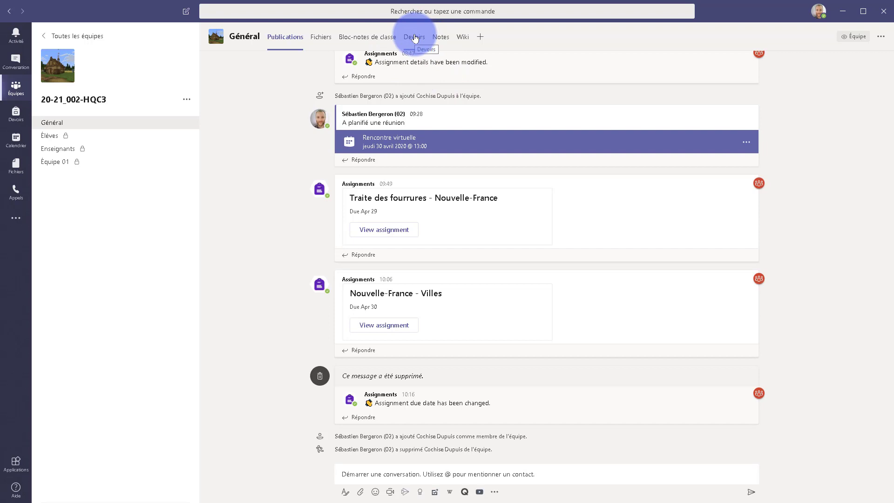
- Start a new assignment of type Affectation in the General channel's Devoirs section
click(414, 37)
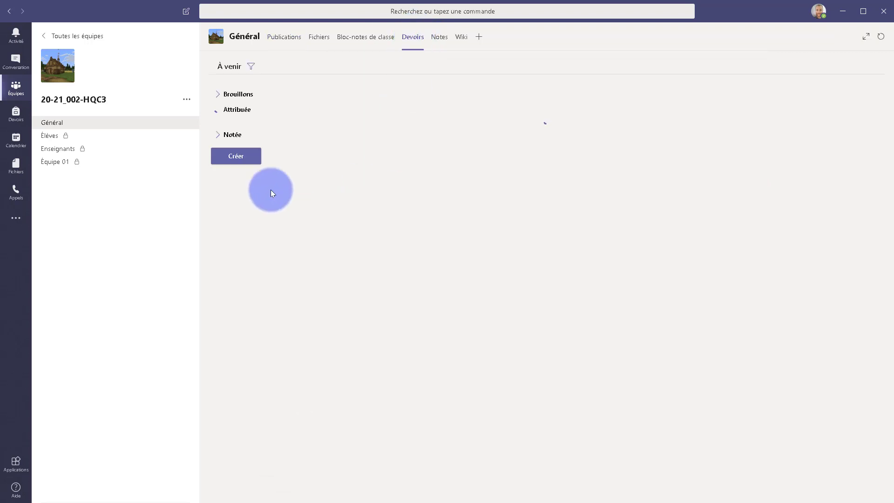
click(231, 158)
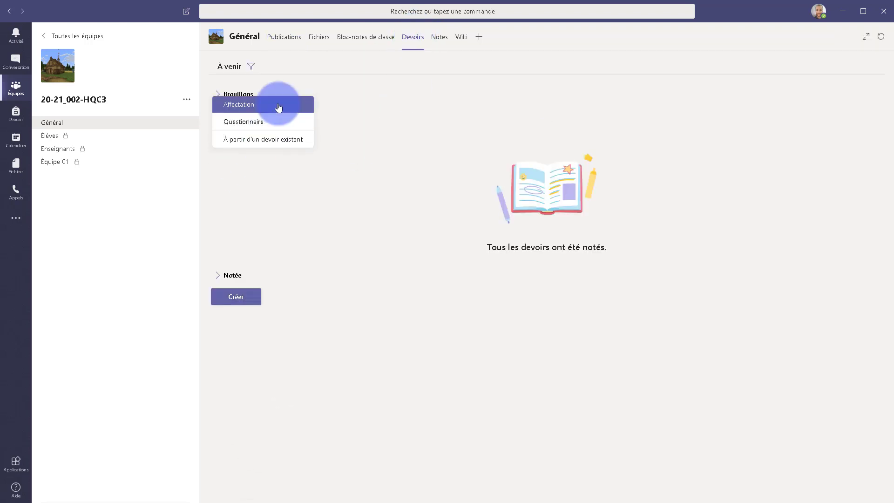
click(253, 106)
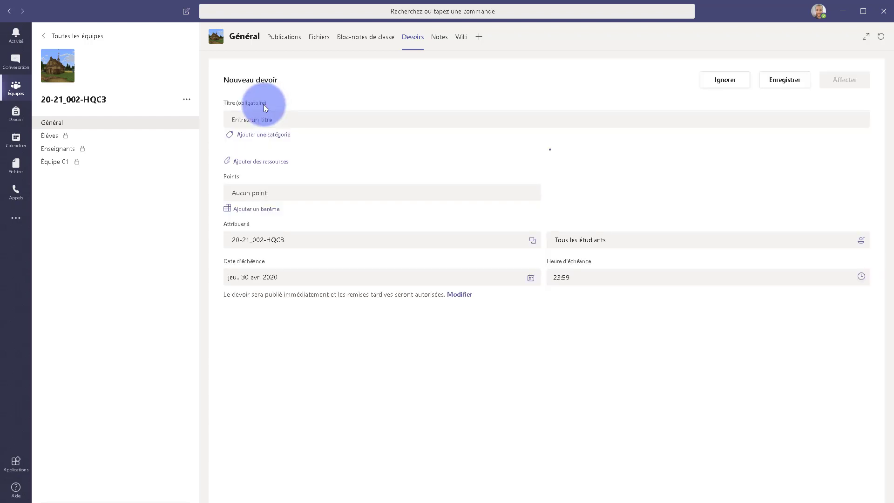
- Title the assignment "Personnage historique - Nouvelle-France" and give it the category Histoire
click(282, 120)
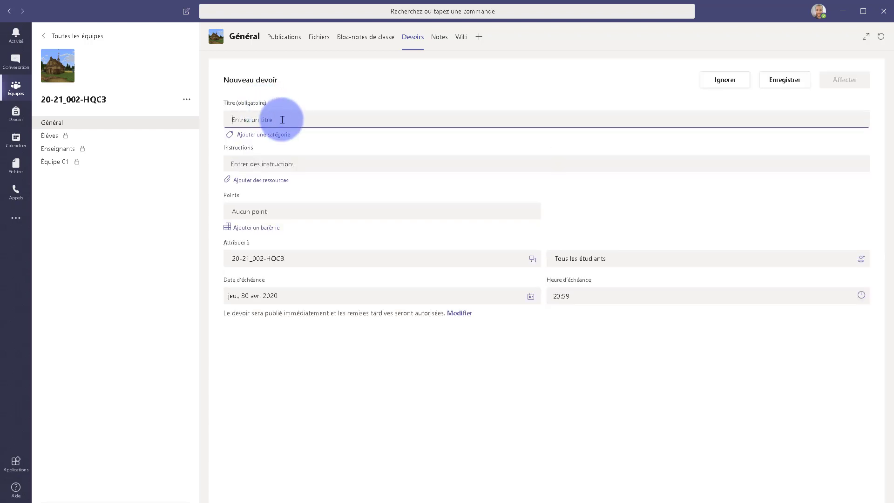
text(Personnage )
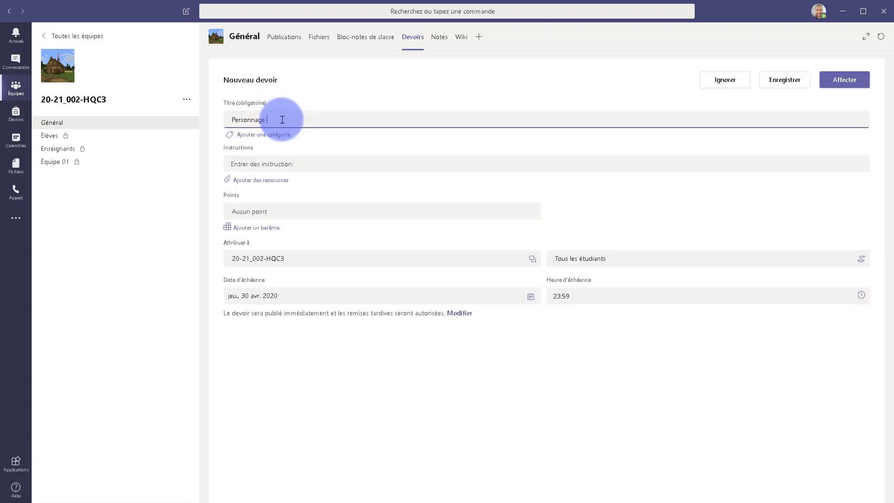
text(historique - Nouvelle-France)
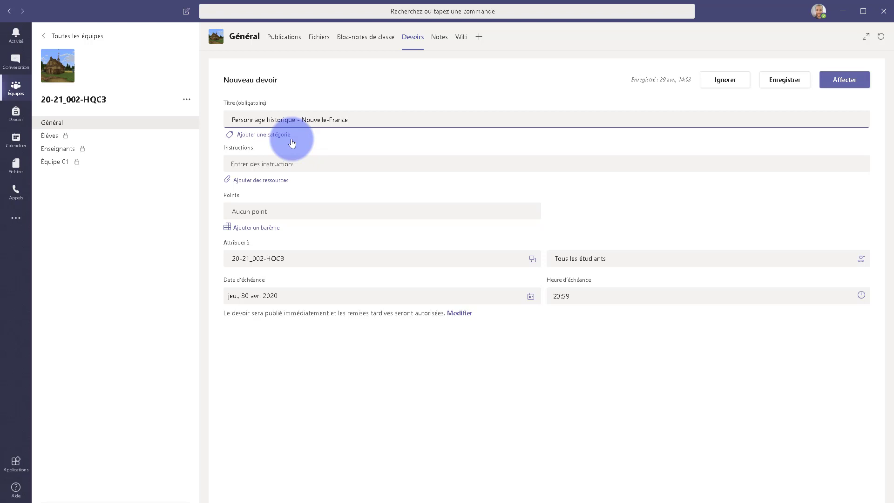
click(256, 137)
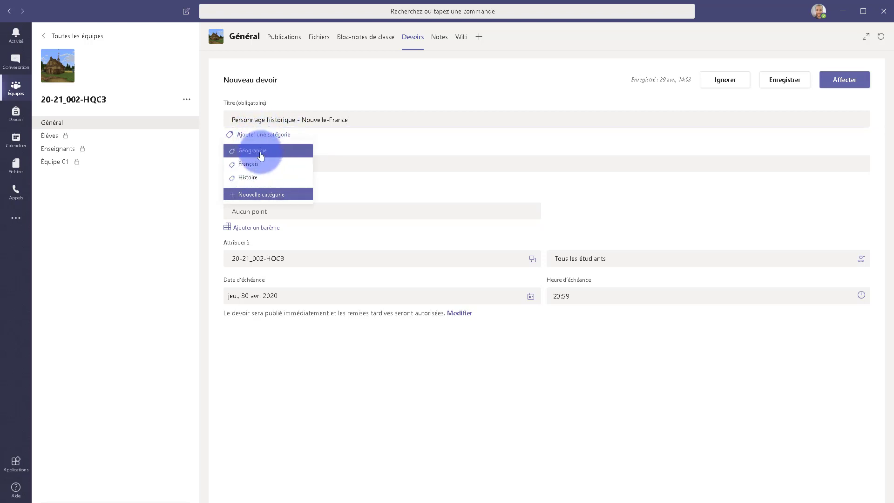
click(245, 179)
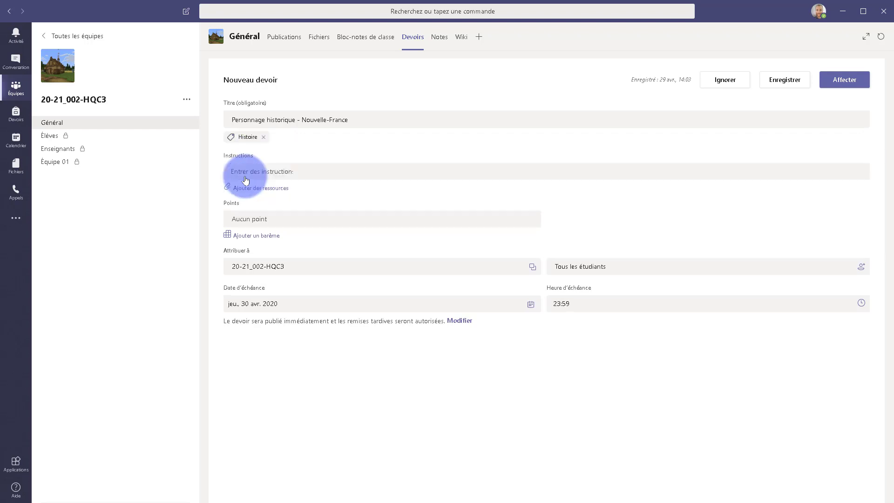
- Enter "Voir le document." as the assignment's instructions
click(302, 166)
text(Consi)
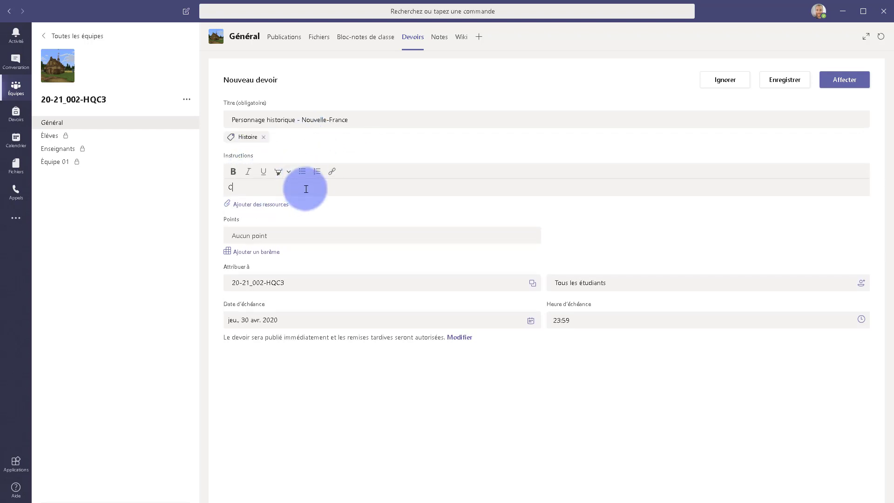
key(BackSpace)
key(BackSpace)
key(BackSpace)
text(Voir le dopc)
key(BackSpace)
text(ument)
- Attach the OneDrive file consignes_perso_historique.docx to the assignment as a resource
click(274, 203)
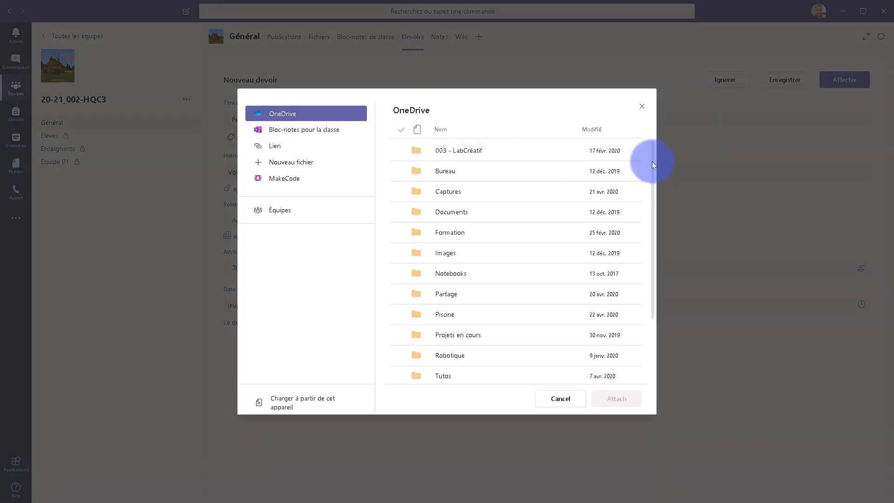
drag(651, 161, 652, 255)
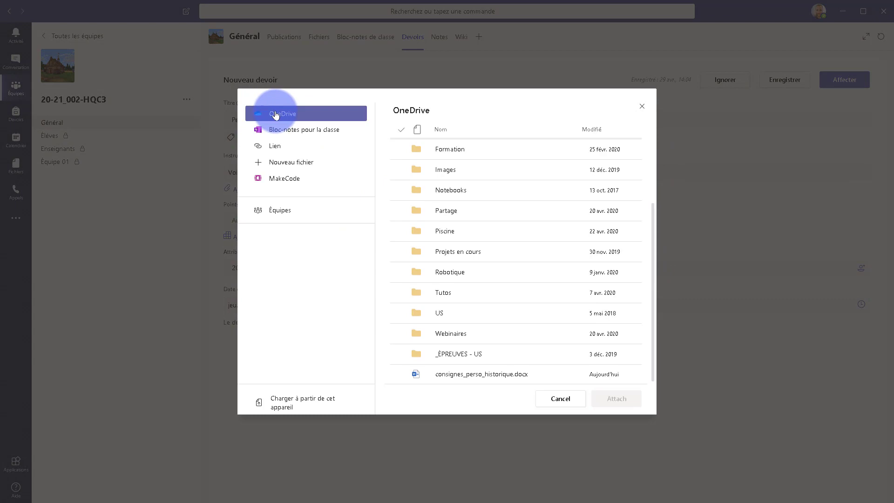
click(467, 377)
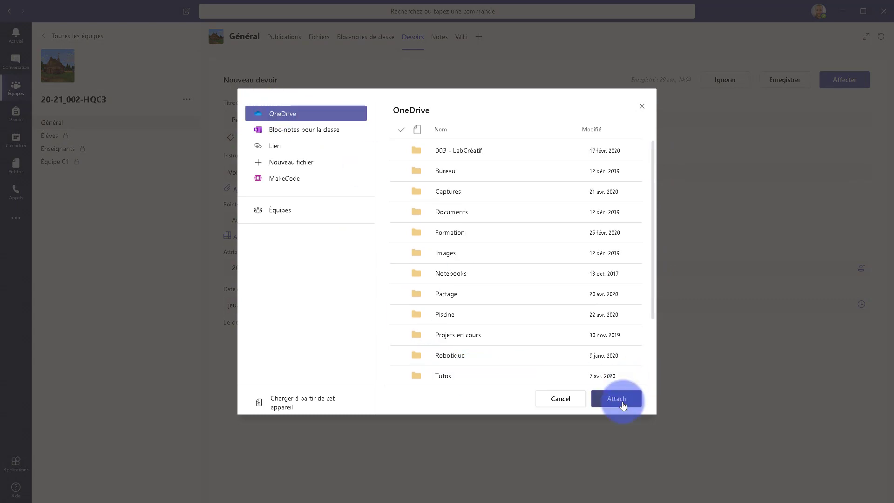
click(618, 399)
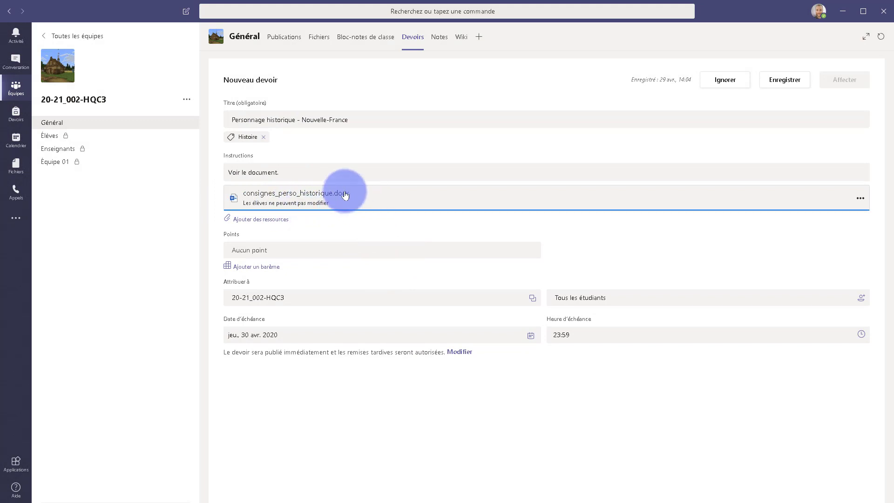
- Add a new Word document named perso_n-f as a resource and let students edit their own copy
click(264, 220)
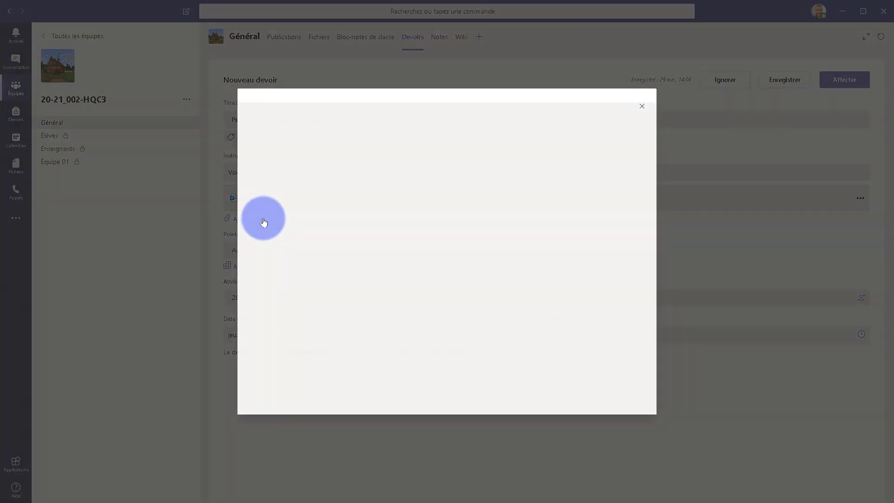
click(287, 164)
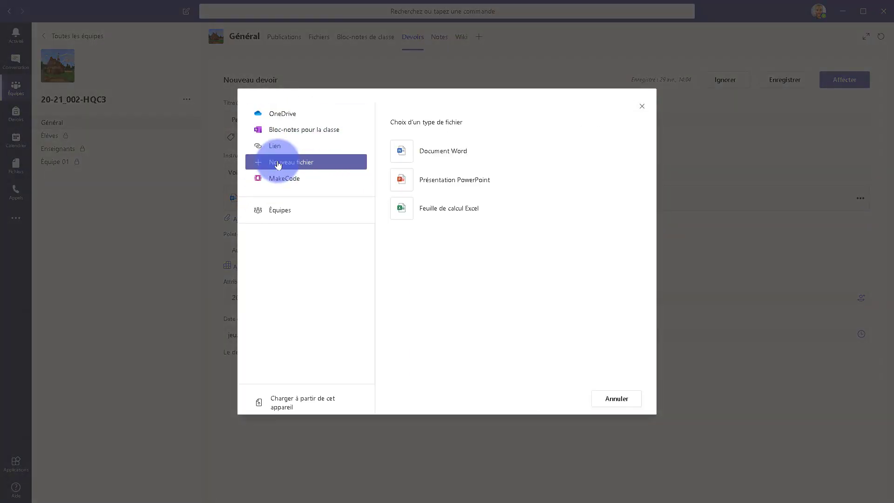
click(433, 152)
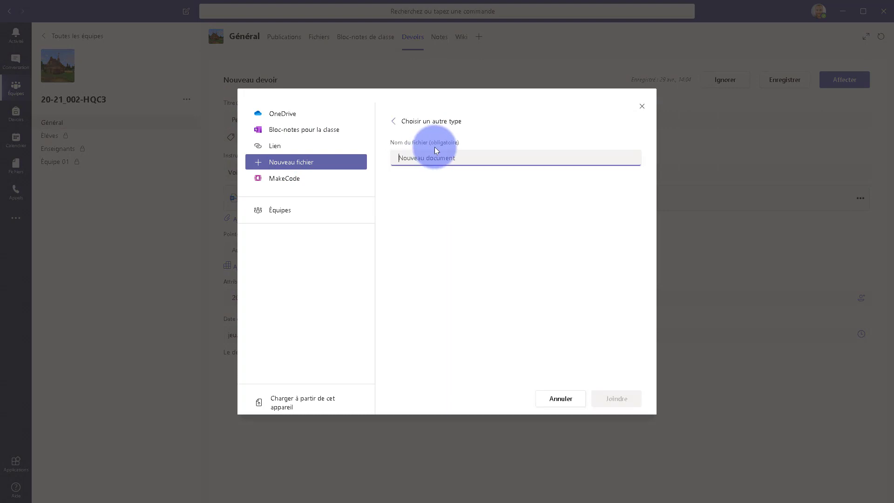
text(perso_n-f)
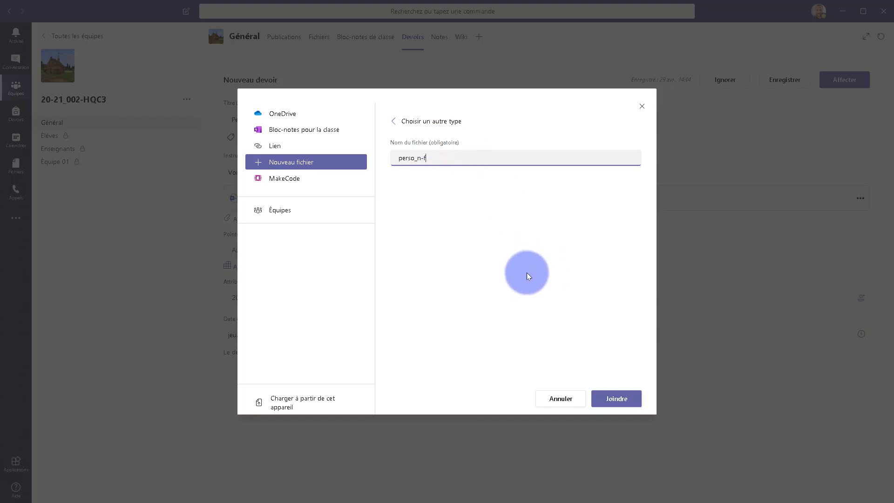
click(612, 402)
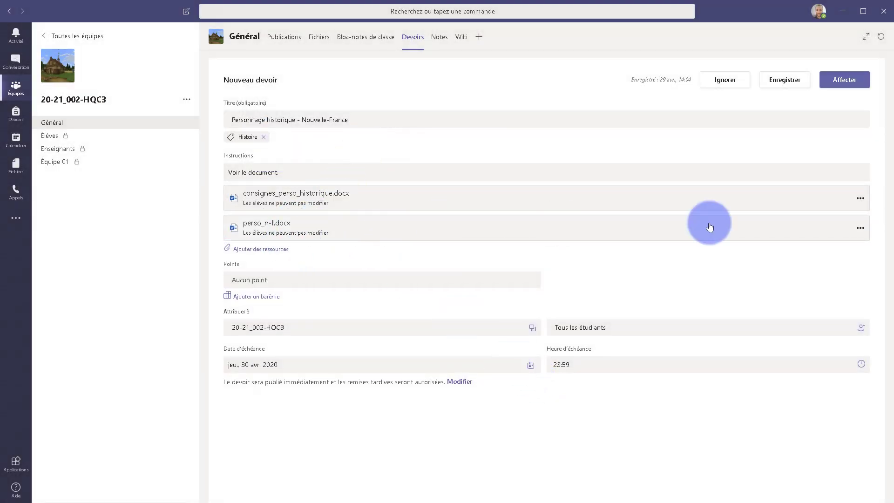
click(860, 227)
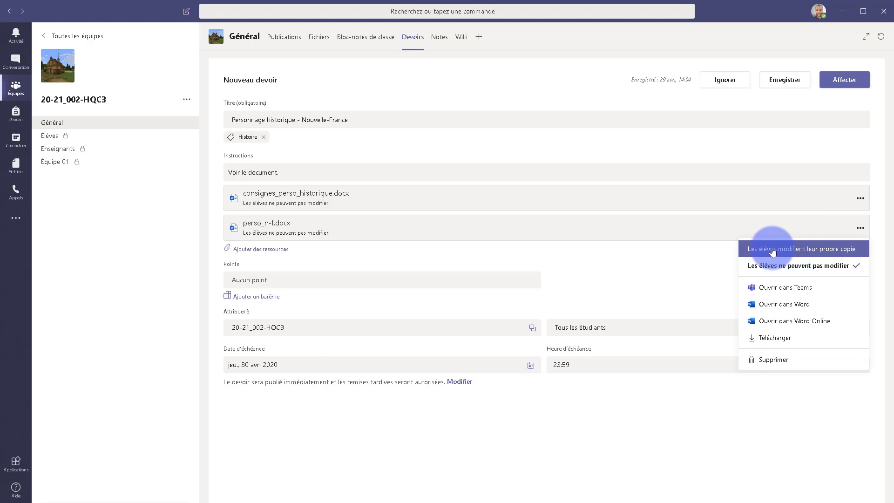
click(803, 250)
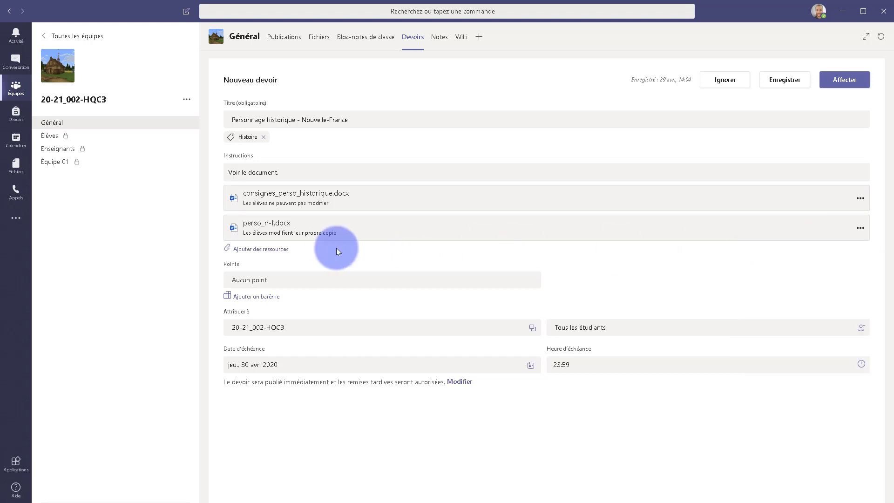
- Delete the rubric "Personnage historique - Régime français" from the list of available rubrics
click(265, 279)
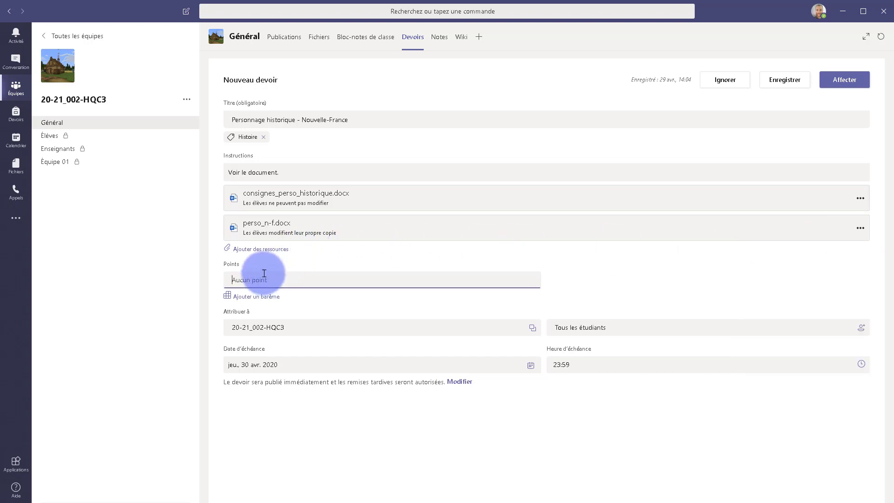
click(255, 297)
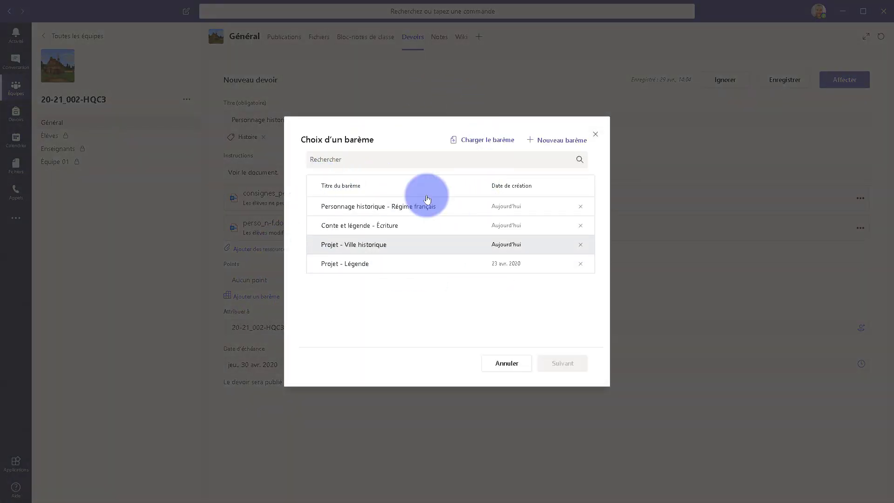
click(580, 206)
click(530, 276)
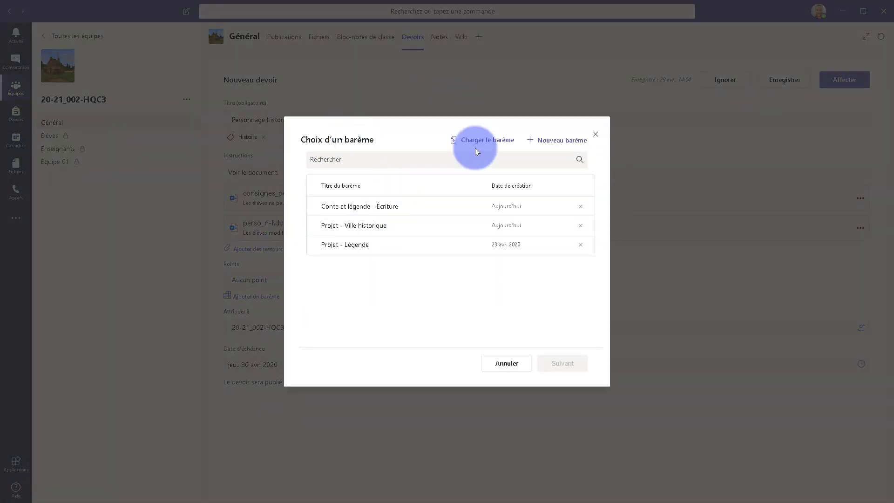
- Create a new rubric titled "Personnage historique - Nouvelle-France" with the description "Rédaction d'une introduction."
click(551, 140)
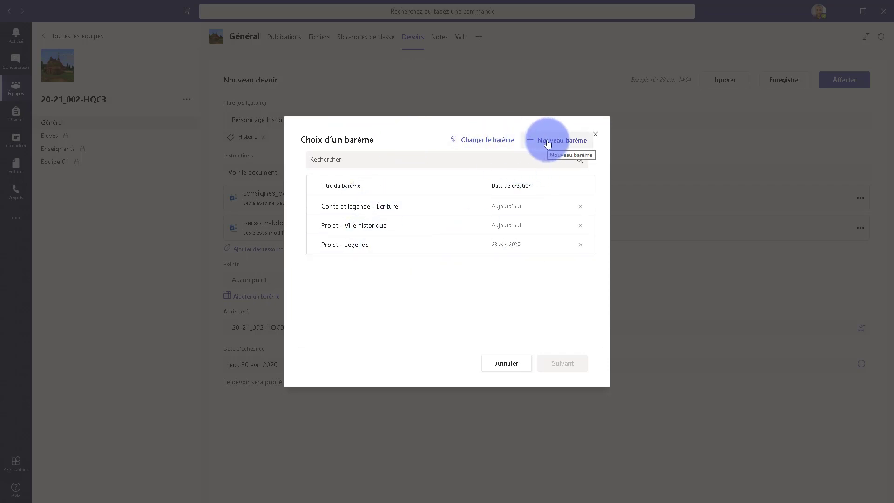
click(195, 105)
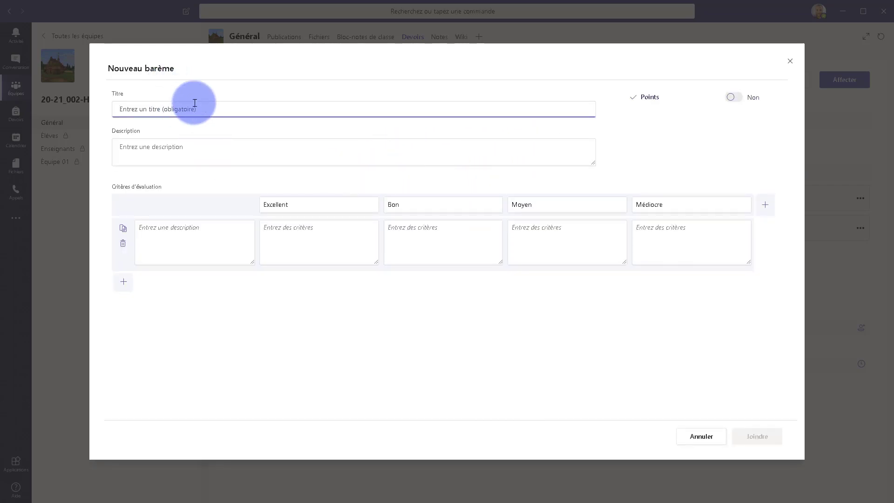
text(Personnag)
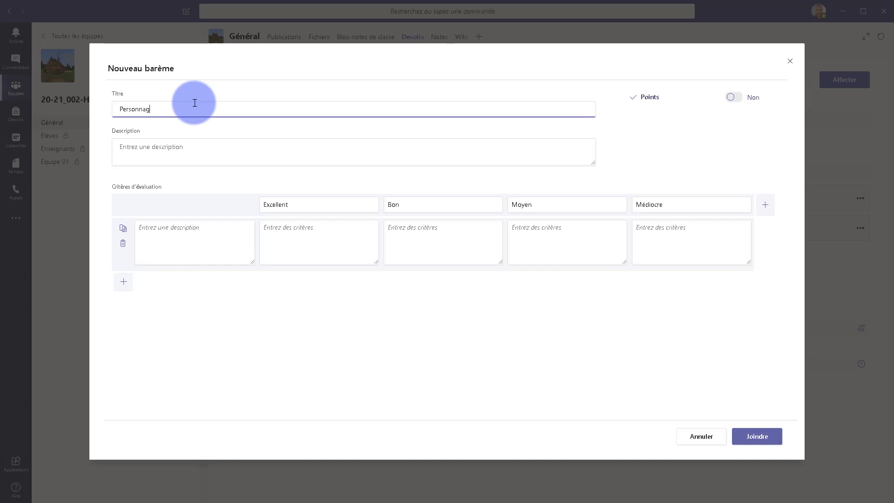
text(e historique - Nouvelle-France)
click(202, 154)
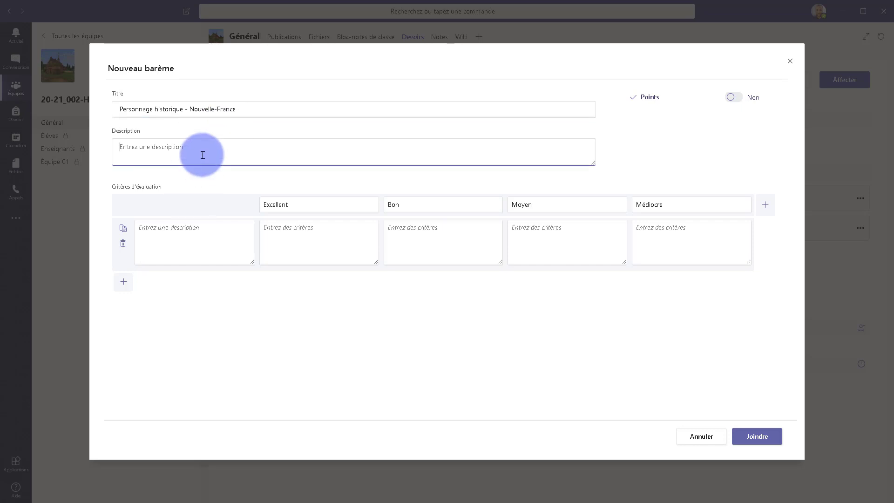
text(Rédaction d'une introduction.)
- Enable points for the rubric, duplicate the criterion row, and add a fifth rating column
click(734, 97)
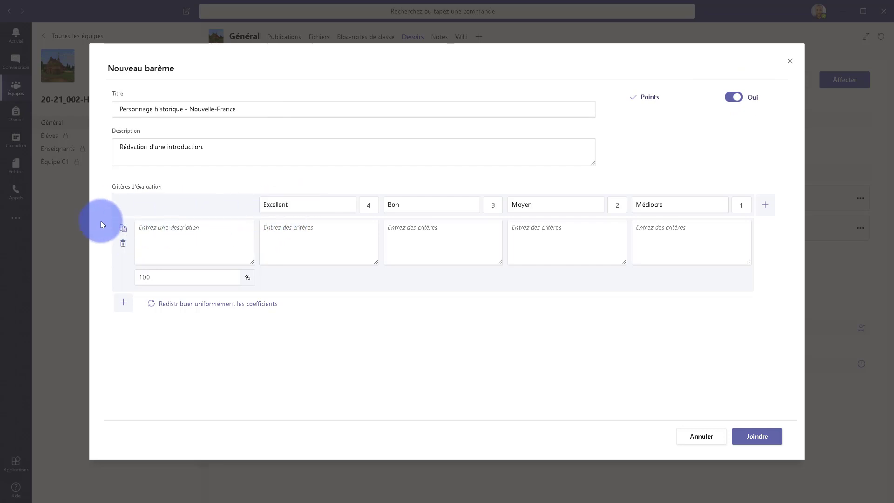
click(122, 229)
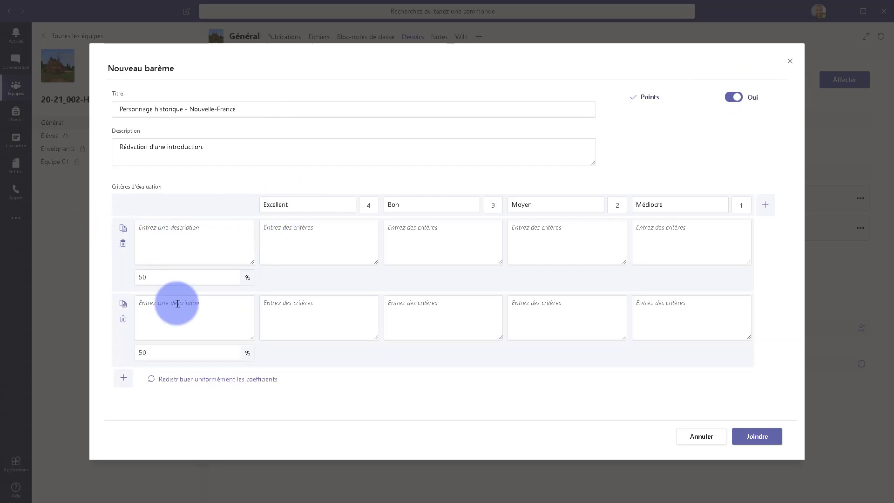
click(766, 215)
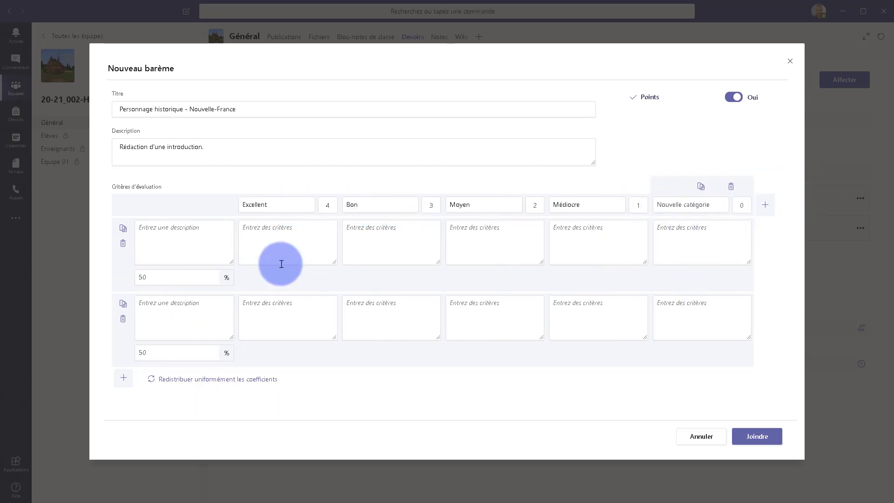
- Set the rating points to 5 for Excellent, 4 for Bon, 3 for Moyen, 2 for Médiocre and 1 for the new category
click(329, 204)
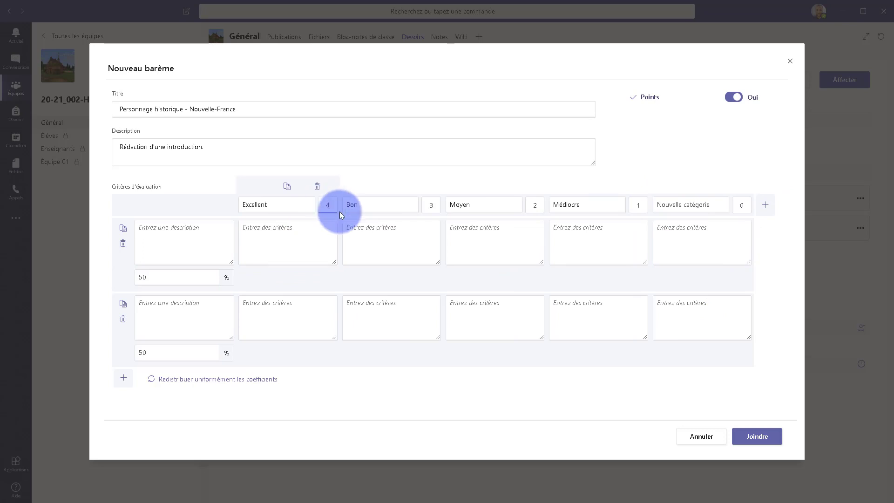
text(5)
click(429, 205)
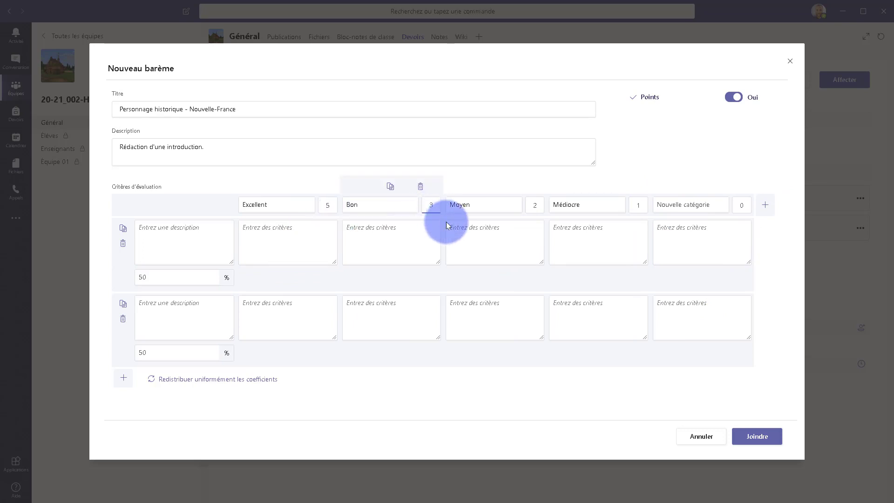
text(4)
click(539, 205)
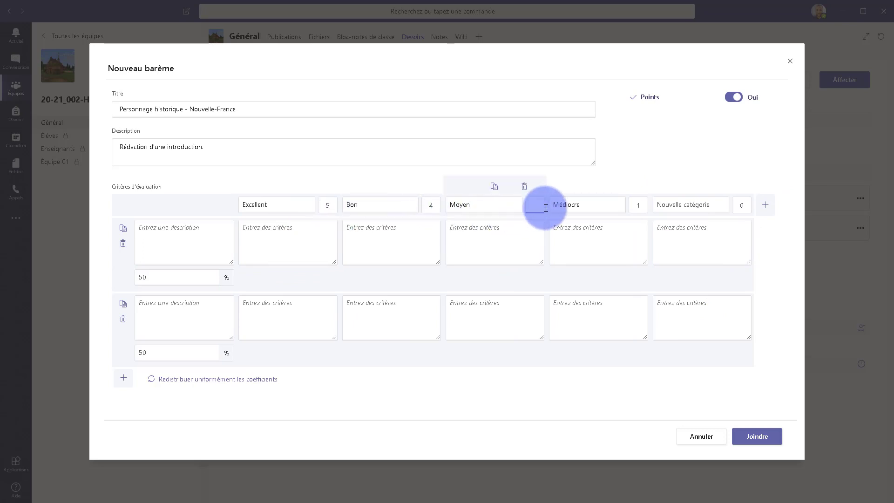
text(3)
click(641, 206)
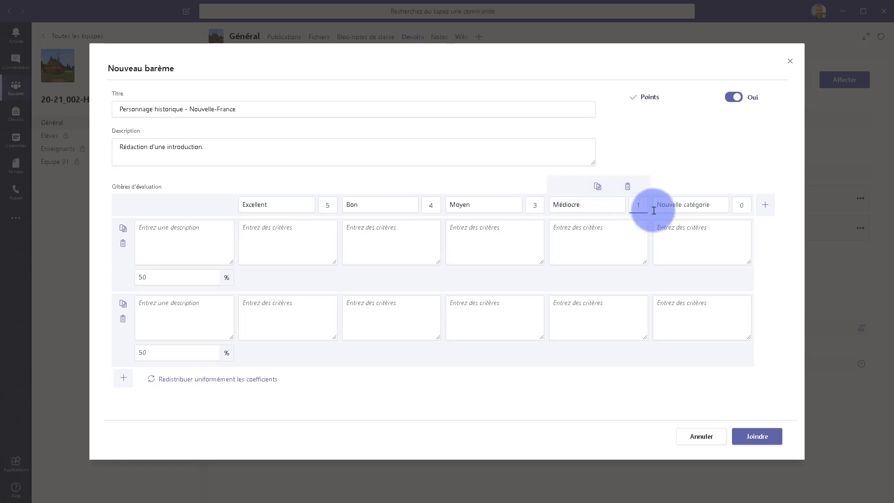
text(2)
click(733, 205)
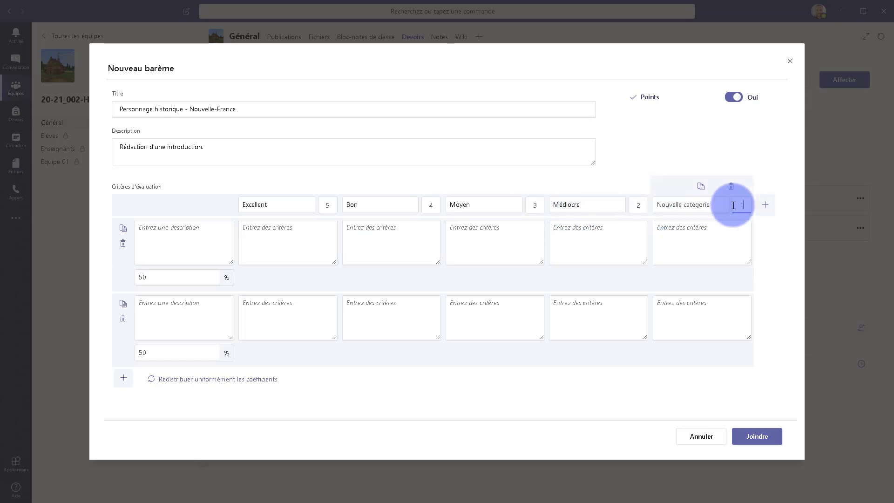
- Describe the rubric's first criterion as "Critère 1" with "Description" on a second line
click(188, 235)
text(Cr)
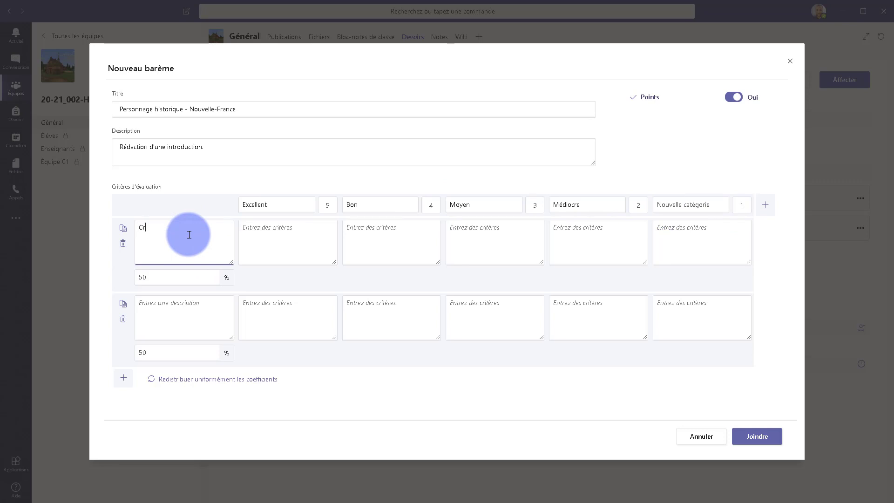
text(itère)
text( 1 Des)
text(cri^toi)
text(ption)
- Describe the rubric's second criterion as "Critère 2" with "Description" on a second line
click(167, 314)
text(Critère 2)
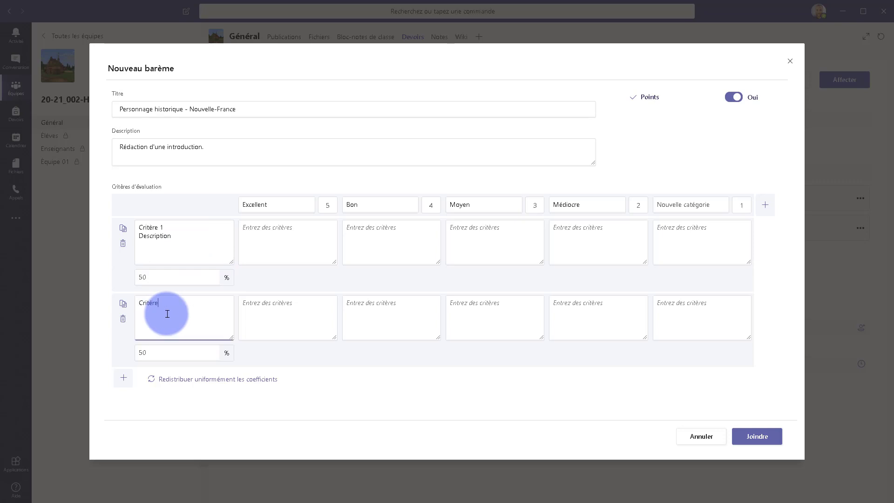
text(C)
text(es)
text(cri^p)
text(pti)
text(on)
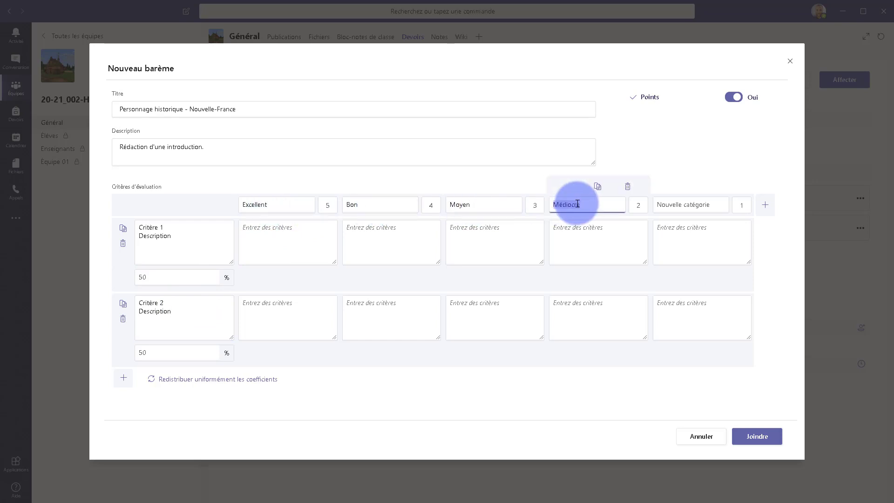
- Rename the "Médiocre" rating to "Correct" and name the fifth rating "Faible"
text(Correct)
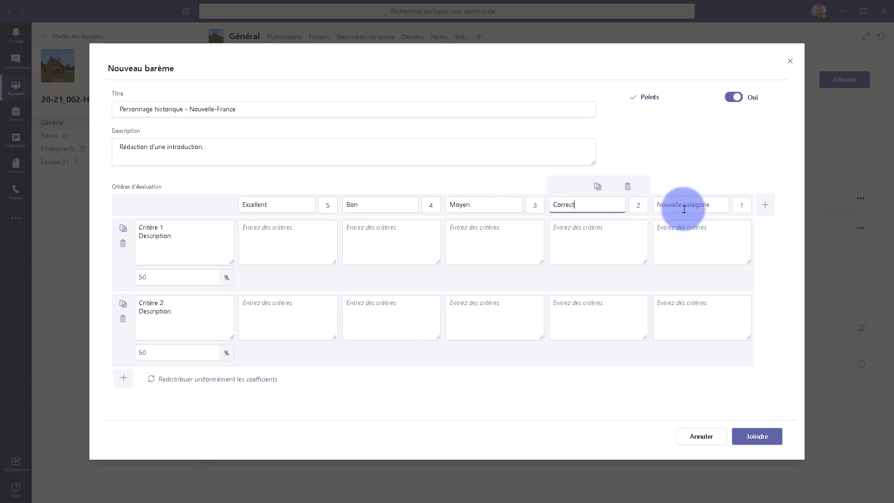
click(692, 204)
text(Faible)
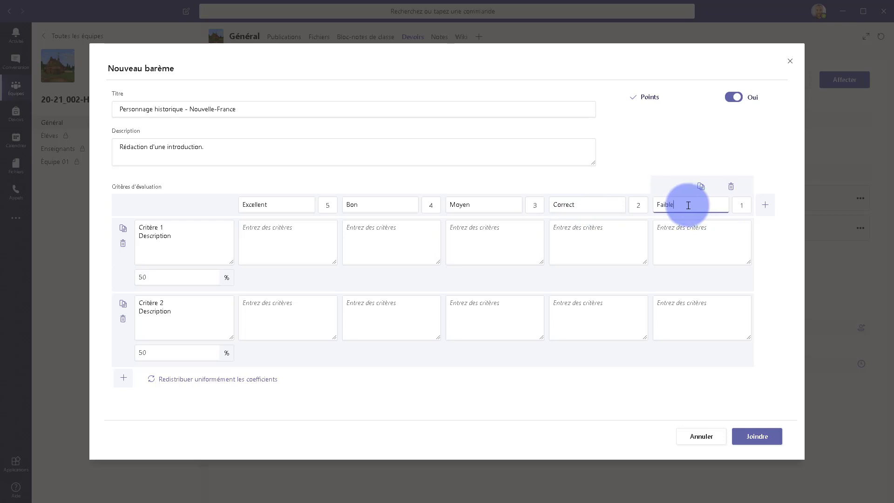
- Enter "L'élève réalise ..." as the Excellent text of Critère 1 and copy it to the Excellent cell of Critère 2
click(294, 229)
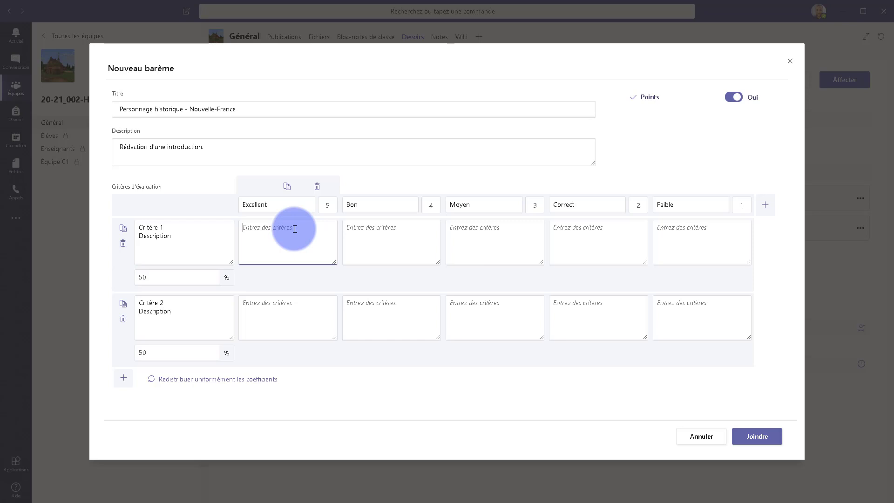
text(L'éléve réalise ...)
drag(294, 229, 223, 228)
key(ctrl+c)
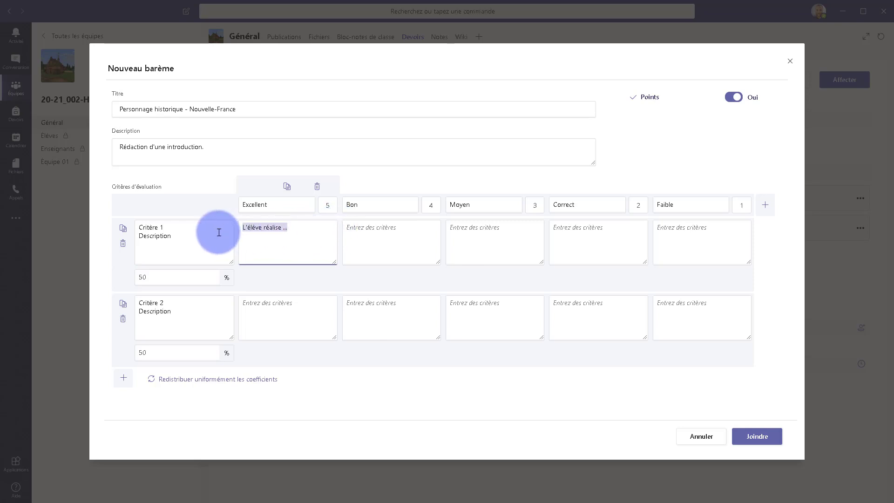
click(277, 326)
key(ctrl+v)
- Paste the copied "L'élève réalise ..." text into the Bon and Moyen cells of both criteria
click(386, 254)
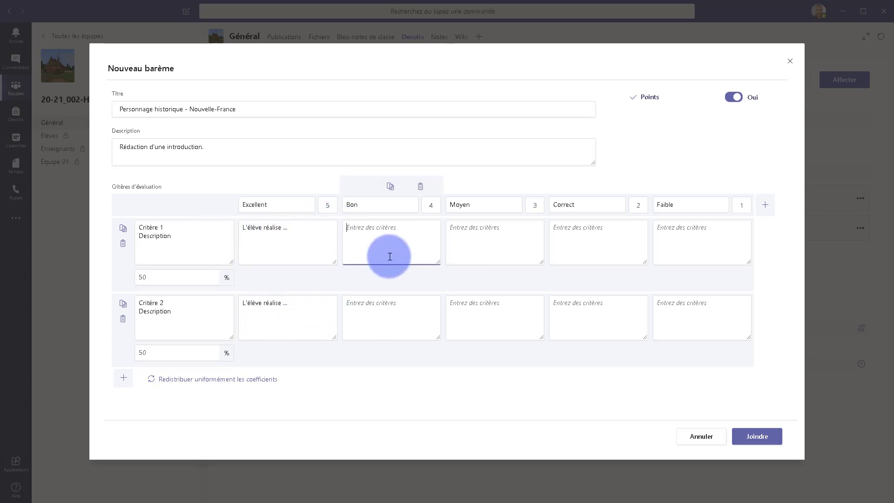
key(ctrl+v)
click(393, 303)
key(ctrl+v)
click(481, 239)
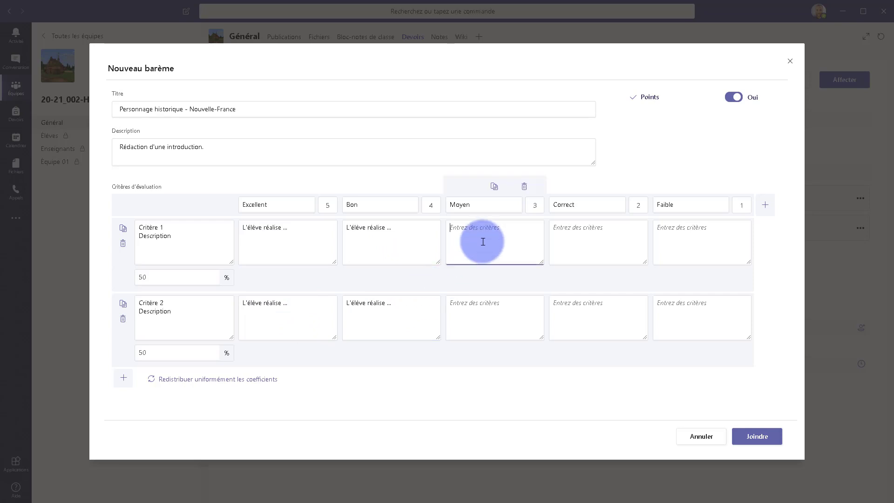
key(ctrl+v)
click(484, 303)
key(ctrl+v)
- Paste the copied "L'élève réalise ..." text into the Correct and Faible cells of both criteria
click(611, 223)
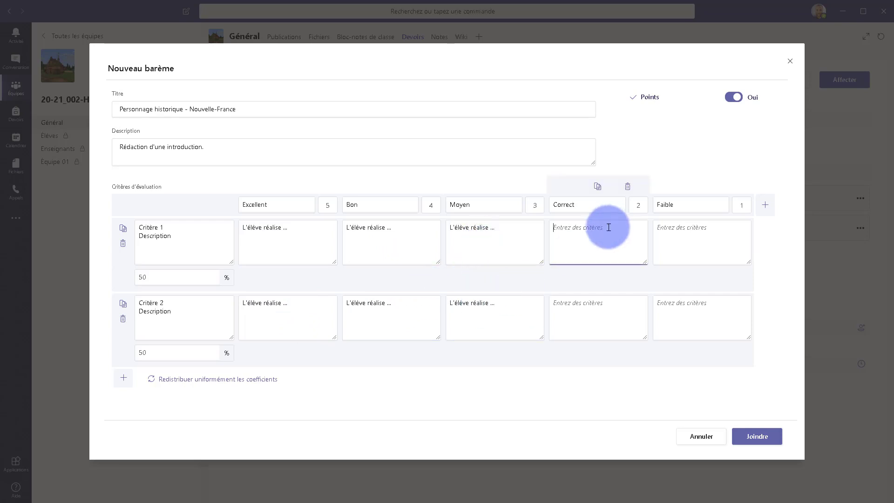
key(ctrl+v)
click(593, 308)
key(ctrl+v)
click(696, 235)
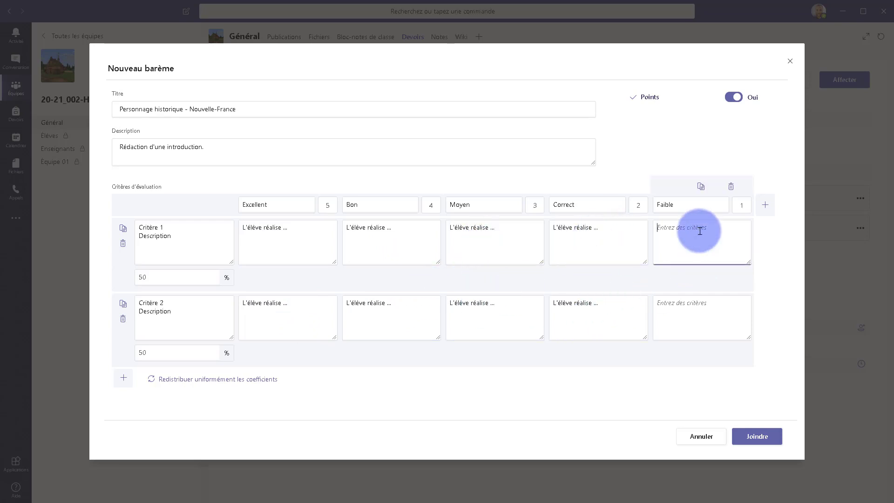
key(ctrl+v)
click(694, 313)
key(ctrl+v)
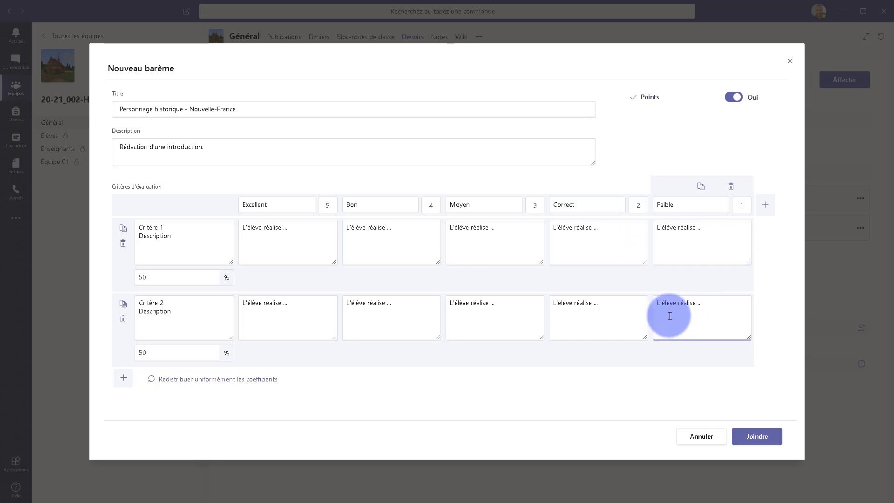
click(612, 285)
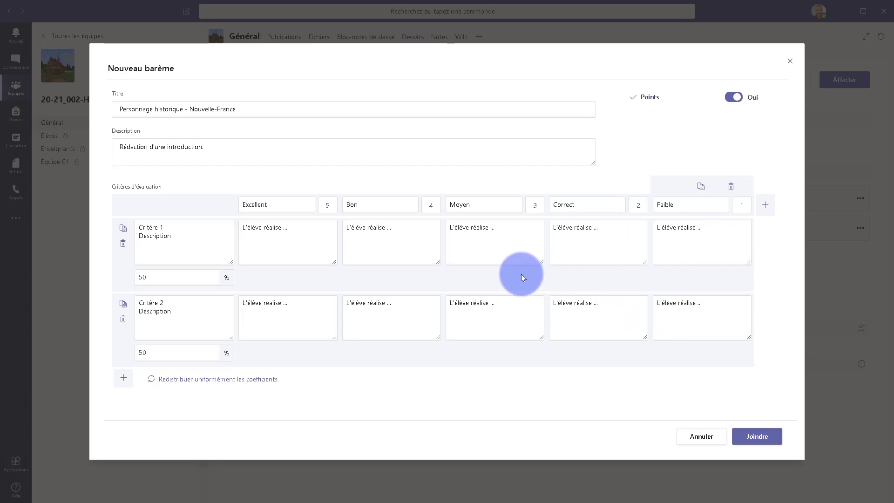
- Weight Critère 1 at 60% and Critère 2 at 40%, and attach the rubric to the assignment
double_click(158, 277)
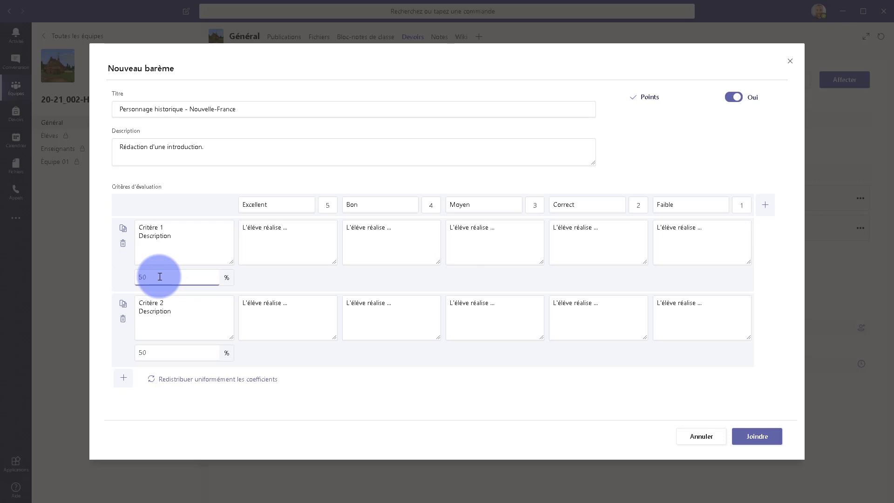
text(60)
click(181, 353)
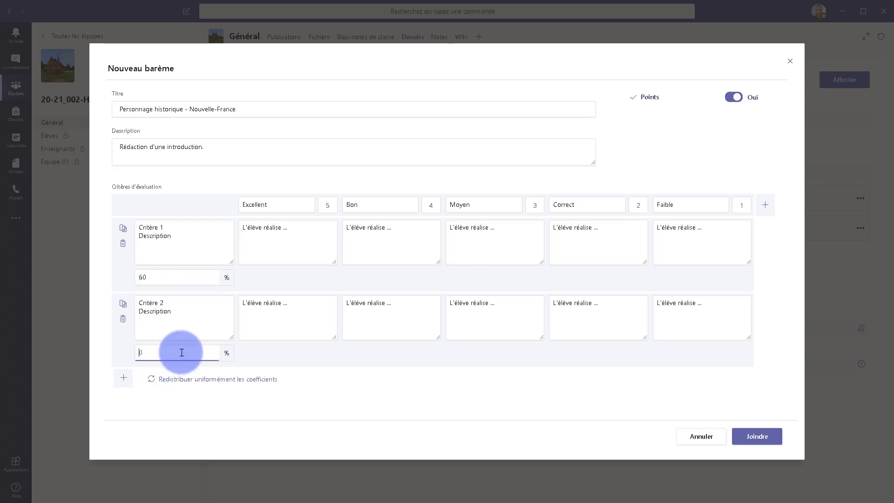
text(40)
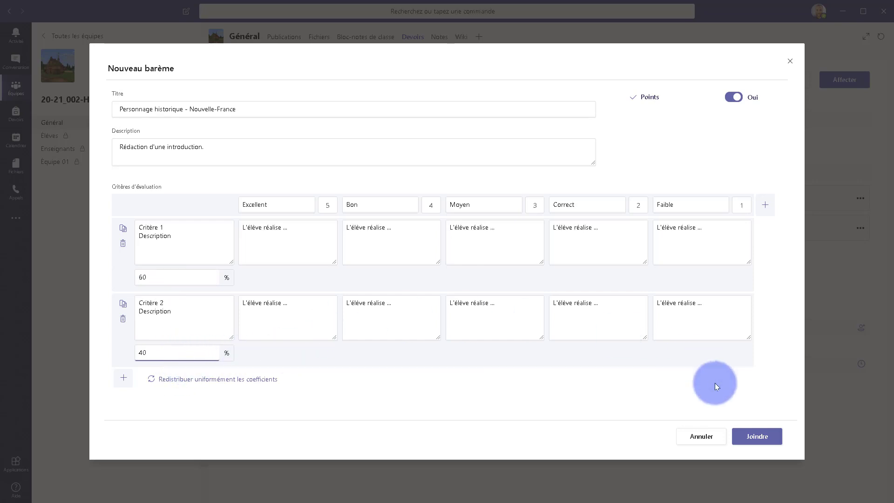
click(753, 436)
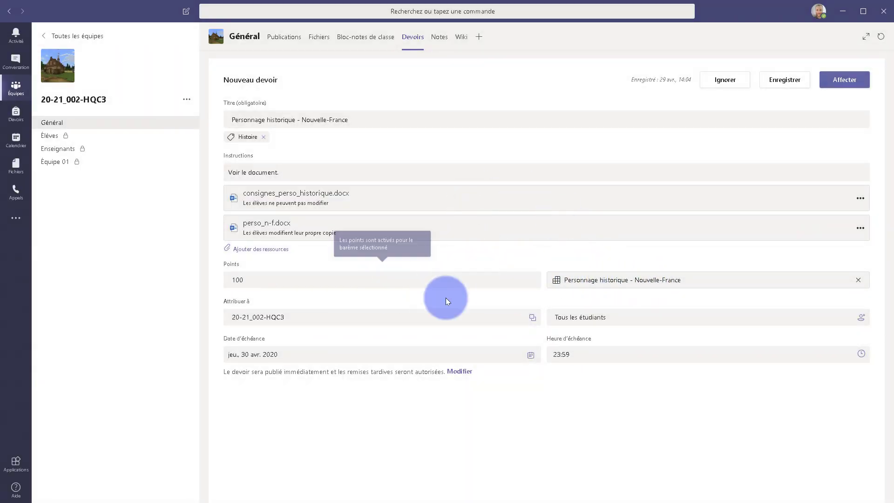
- Review the class, student and due date choices offered for the assignment
click(257, 318)
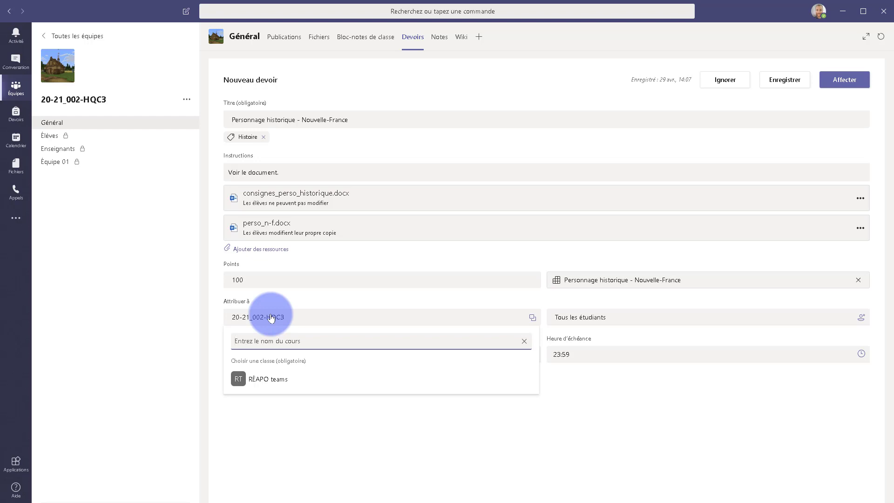
click(330, 304)
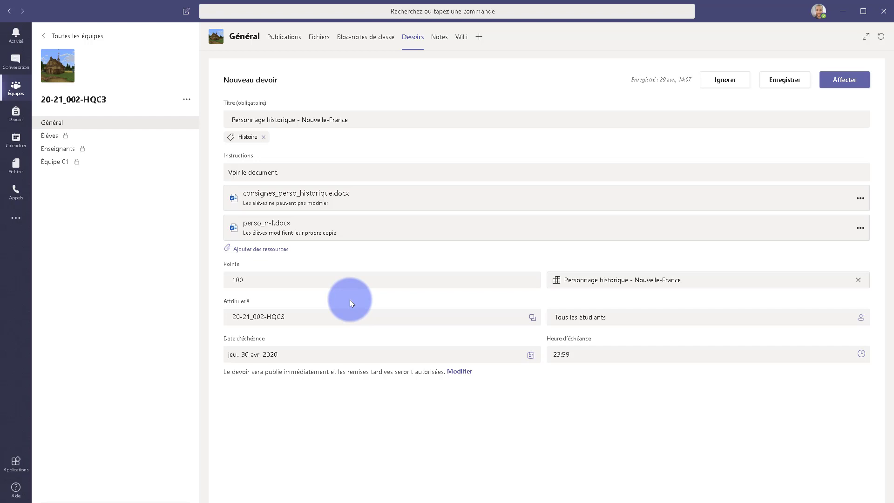
click(564, 317)
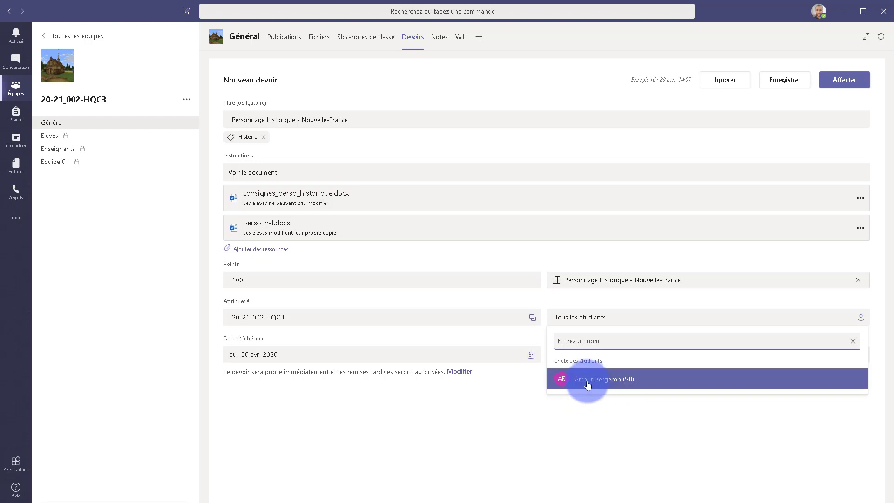
click(582, 379)
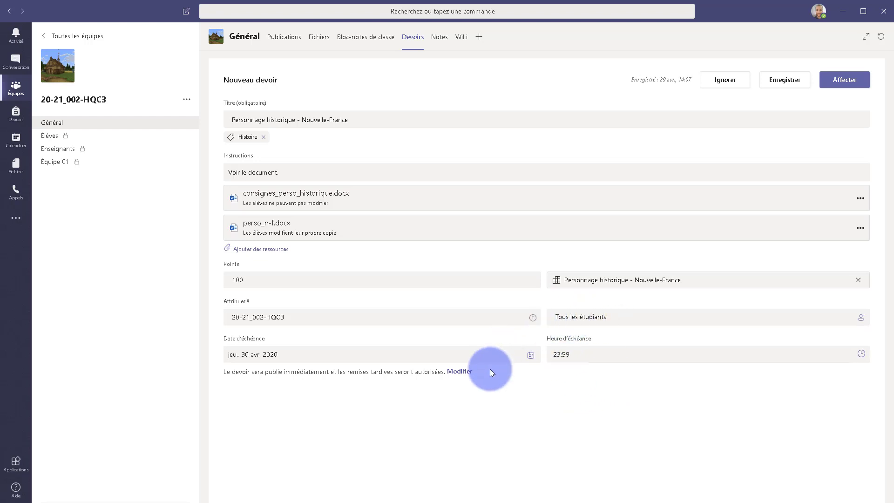
click(531, 354)
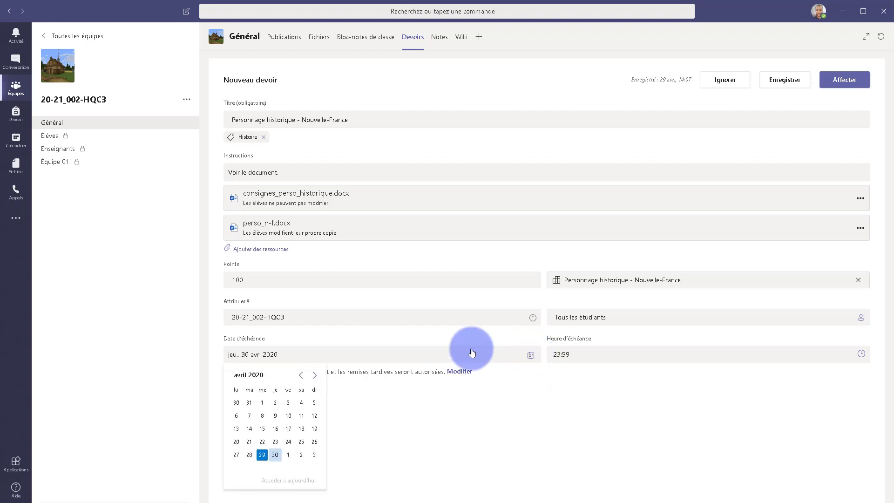
- Set the due time to 12:00 in the assignment's timeline settings and save them
click(460, 371)
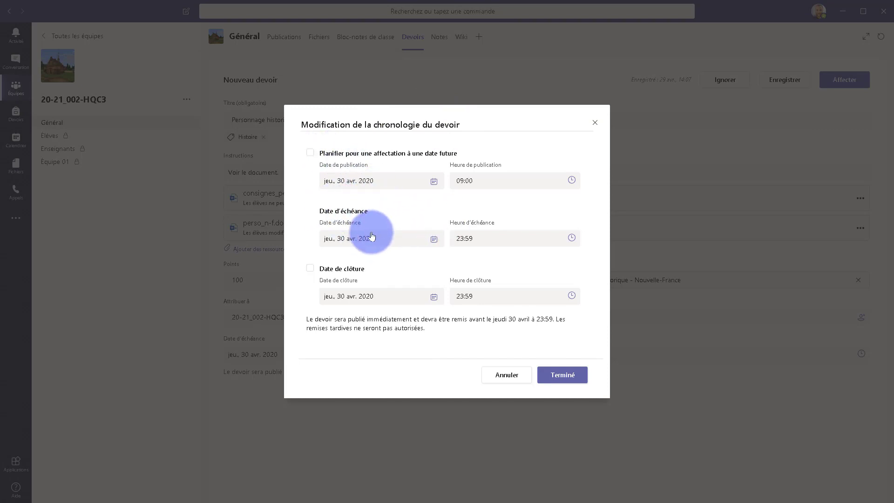
click(574, 239)
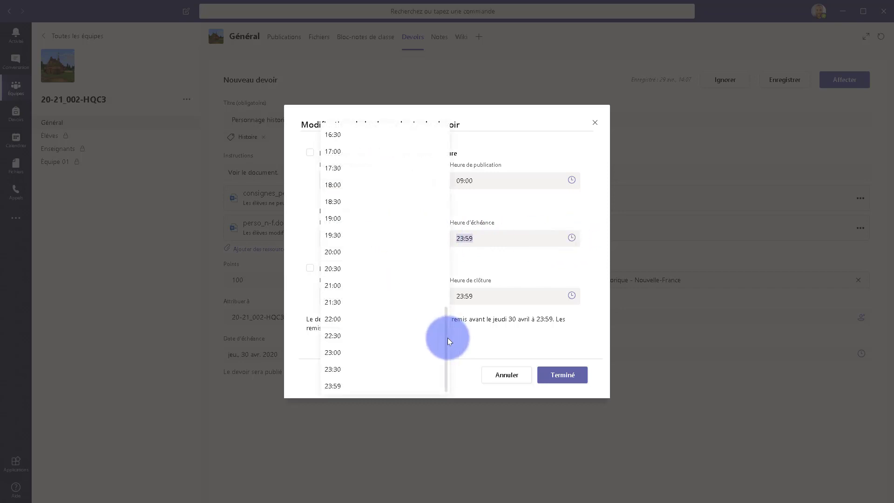
drag(448, 337, 447, 261)
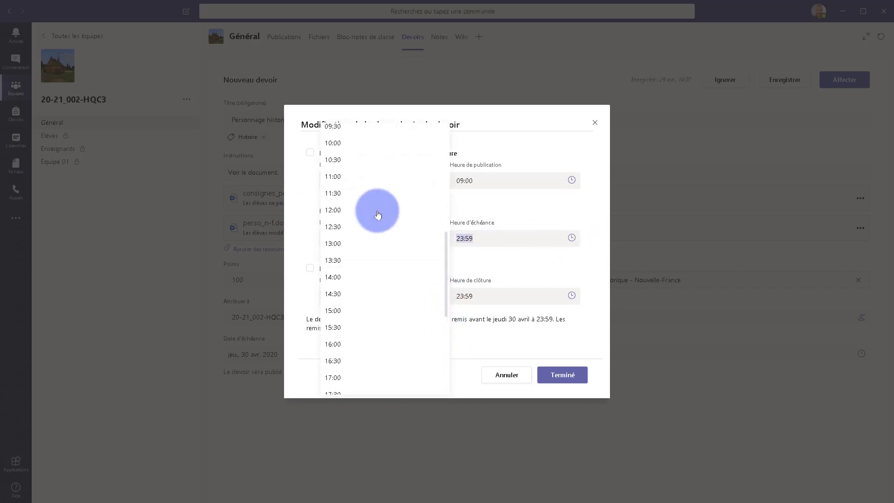
click(341, 208)
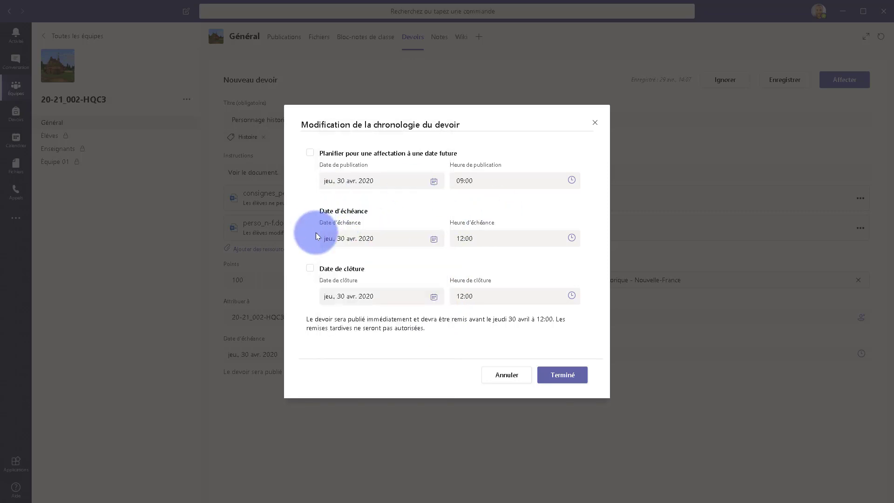
click(481, 235)
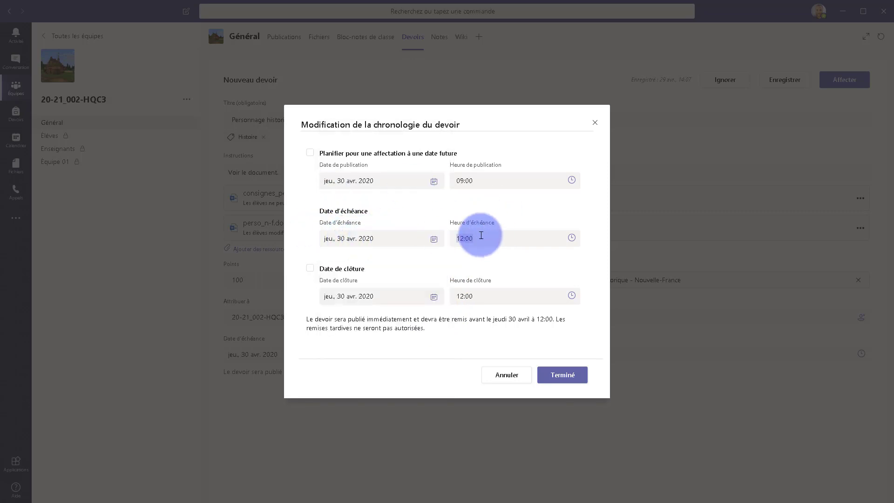
click(410, 329)
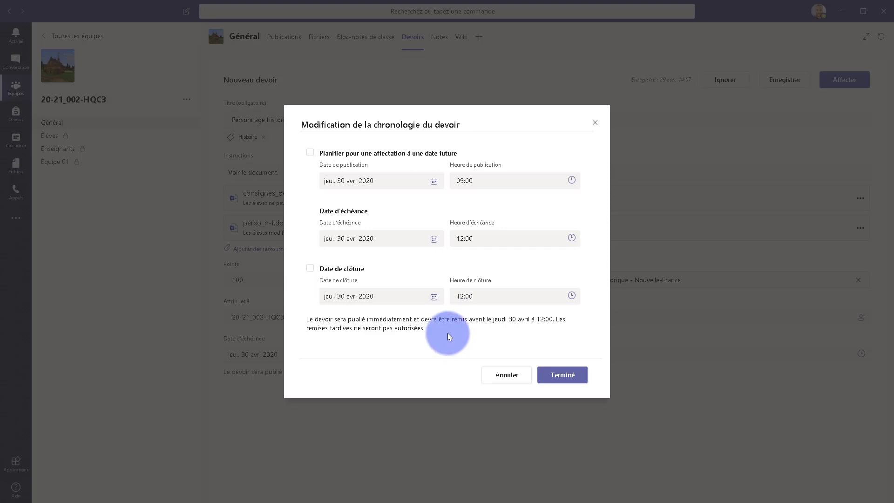
click(564, 379)
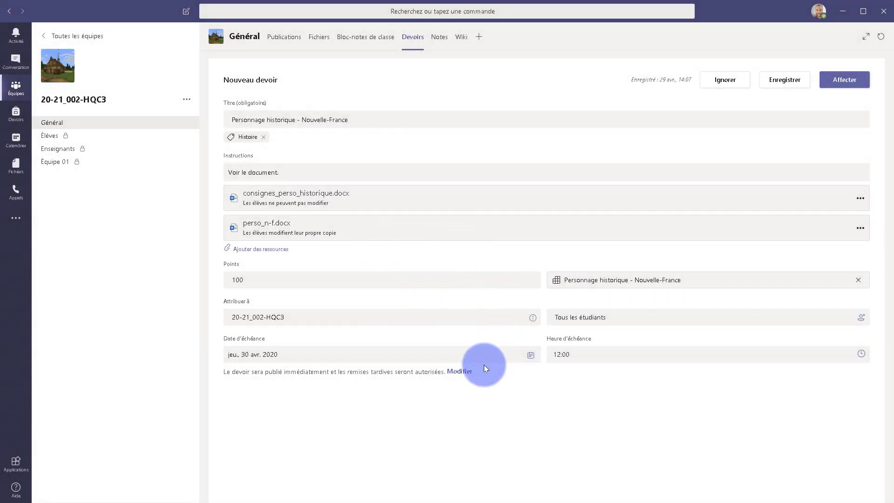
- Recheck the assignment's timeline settings and assign the work to the class
click(461, 376)
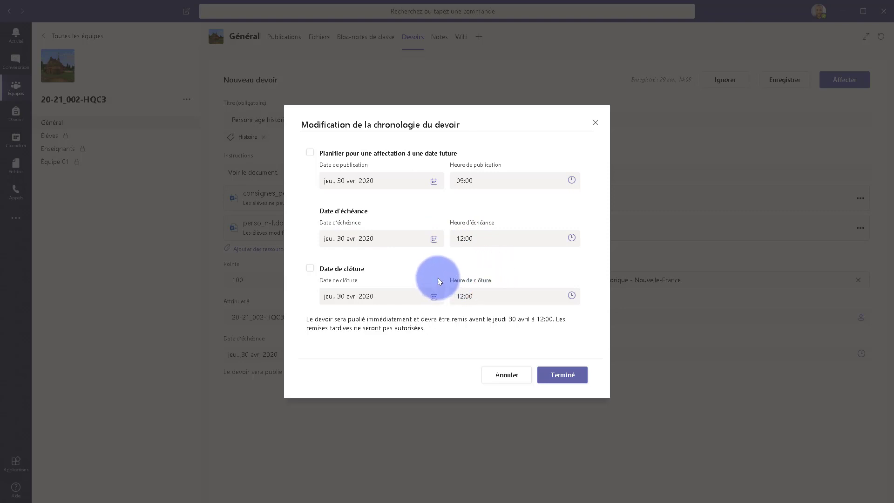
click(555, 373)
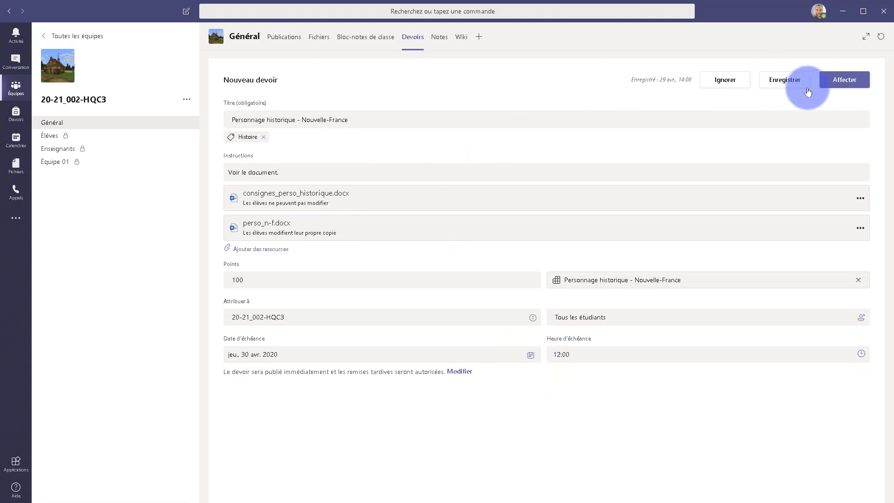
click(835, 81)
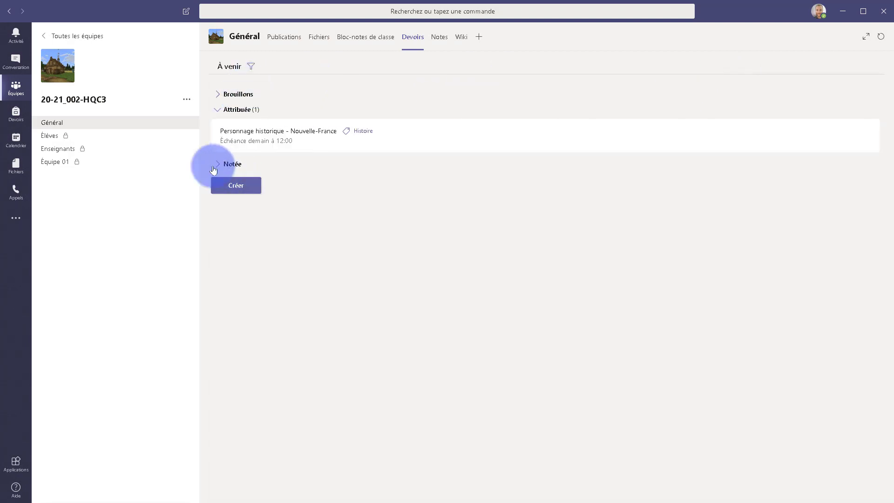
- Open the posts of the Général channel to look for the new assignment's announcement
click(90, 123)
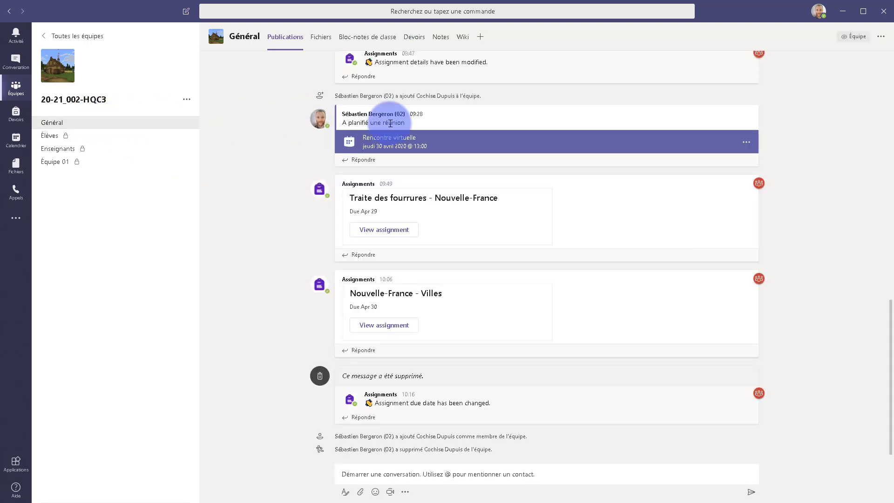